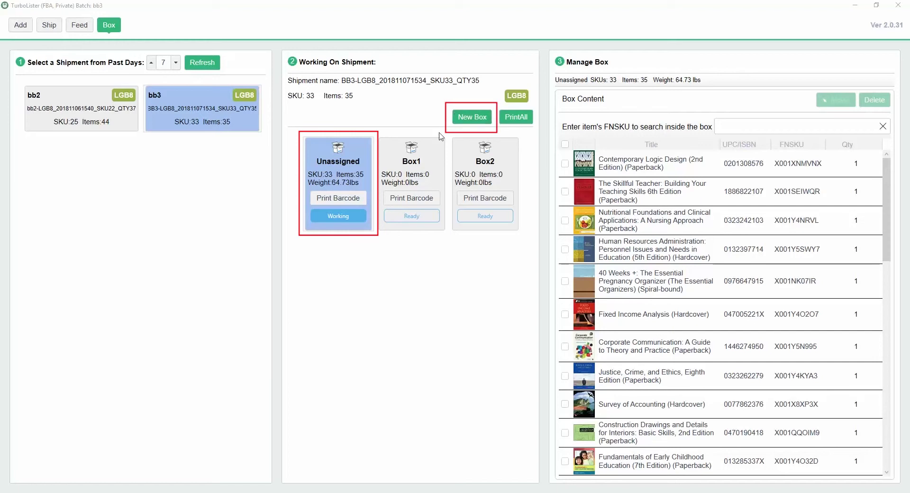
Add items to Box1 by FNSKU, including X001XNMVNX and X001Y5QLQ3.
{"action": "left_click", "coordinate": [412, 164]}
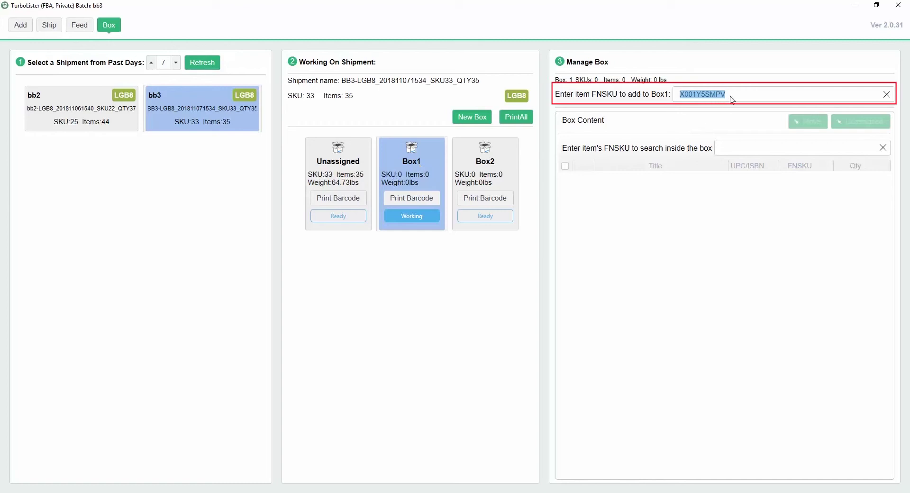
{"action": "type", "text": "X001XNMVNX"}
{"action": "key", "text": "Return"}
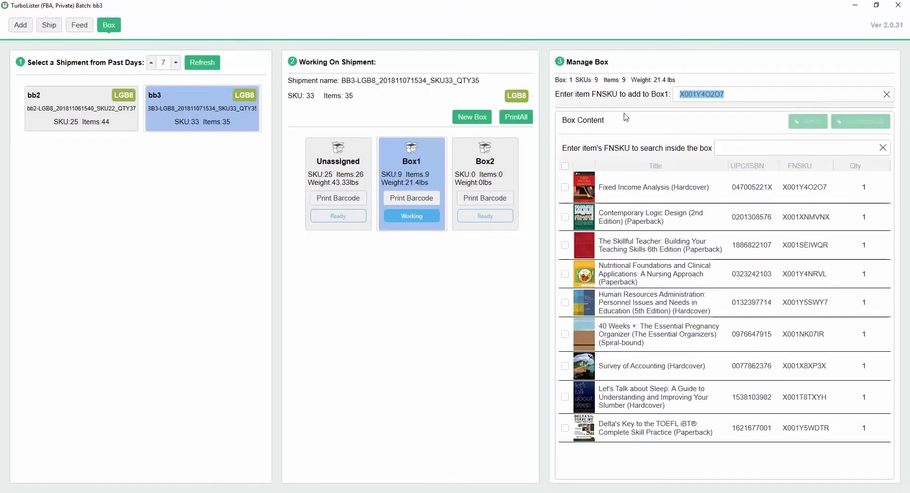
{"action": "type", "text": "A-TRH7IA"}
{"action": "key", "text": "Return"}
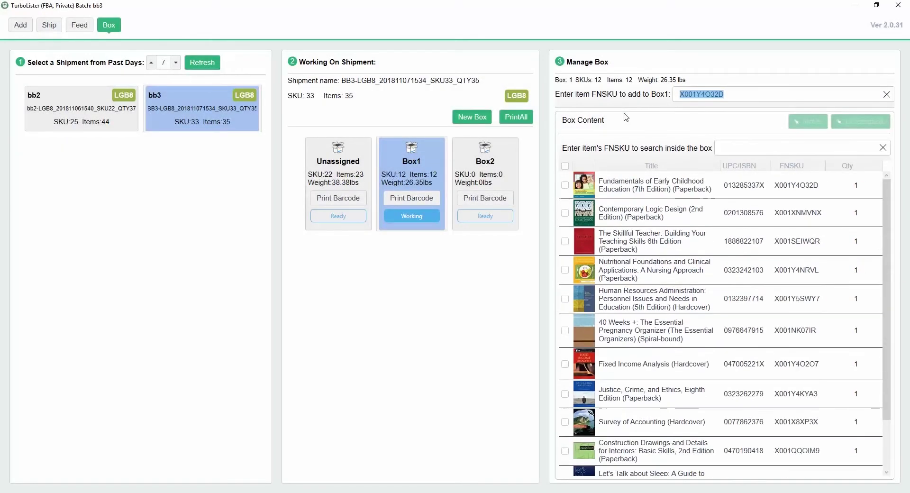
{"action": "type", "text": "X001Y5QLQ3"}
{"action": "key", "text": "Return"}
Add the items with FNSKUs X001Y5U8MV, X001Y5RN1P, X001Y5SOAJ, X001WQYNN7 and X001Y5T5HF to Box2.
{"action": "left_click", "coordinate": [498, 162]}
{"action": "type", "text": "X001Y5U8MV"}
{"action": "key", "text": "Return"}
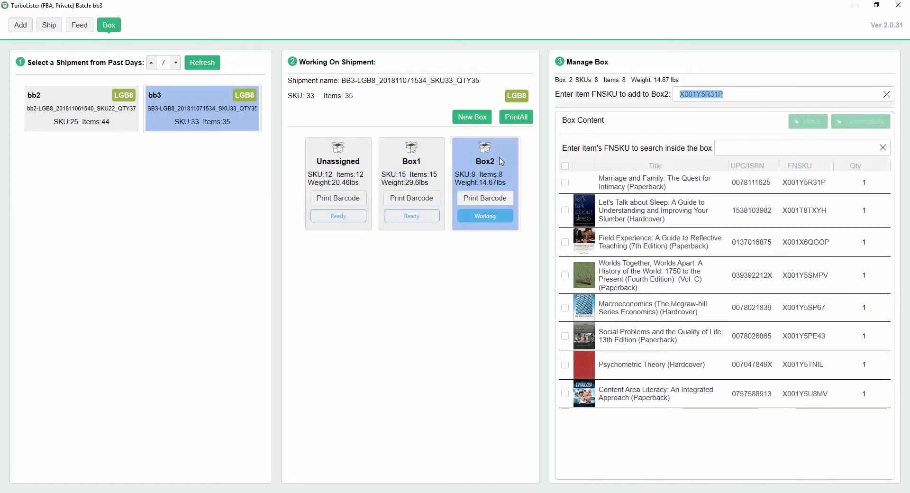
{"action": "type", "text": "X001Y5RN1P"}
{"action": "key", "text": "Return"}
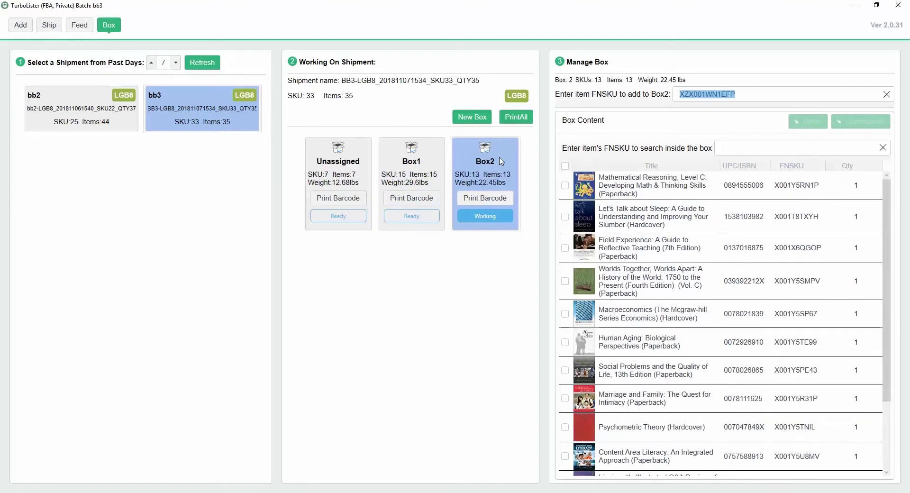
{"action": "type", "text": "X001Y5SOAJ"}
{"action": "key", "text": "Return"}
{"action": "type", "text": "X001WQYNN7"}
{"action": "key", "text": "Return"}
{"action": "type", "text": "X001Y5T5HF"}
{"action": "key", "text": "Return"}
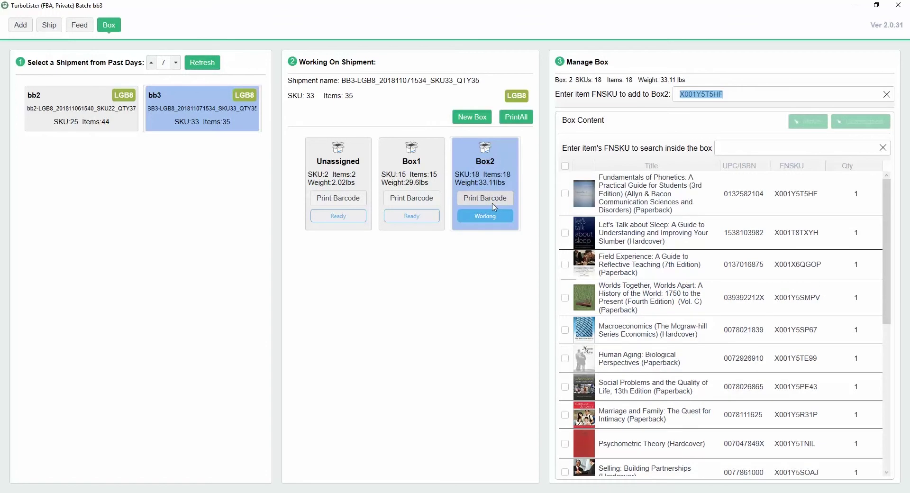
Start printing the Box2 barcode and choose the UPS Thermal 2844 printer.
{"action": "left_click", "coordinate": [489, 202]}
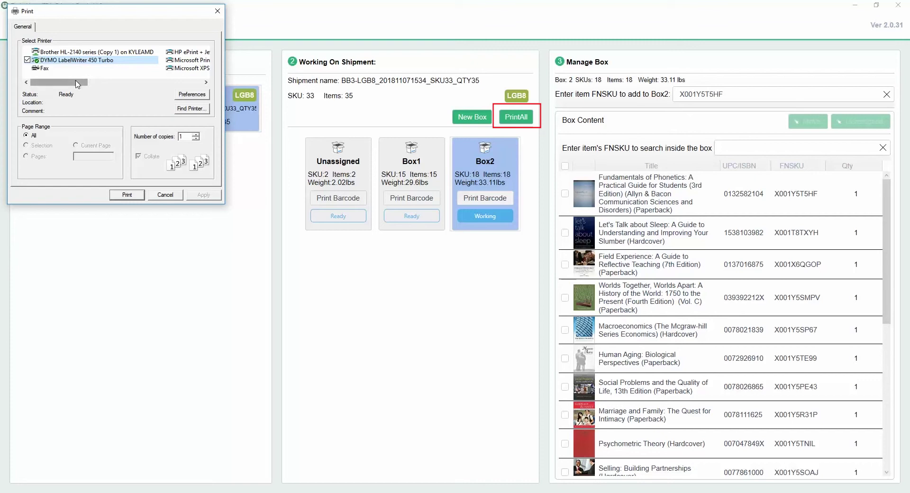
{"action": "left_click_drag", "start_coordinate": [83, 85], "coordinate": [178, 82]}
{"action": "left_click", "coordinate": [114, 68]}
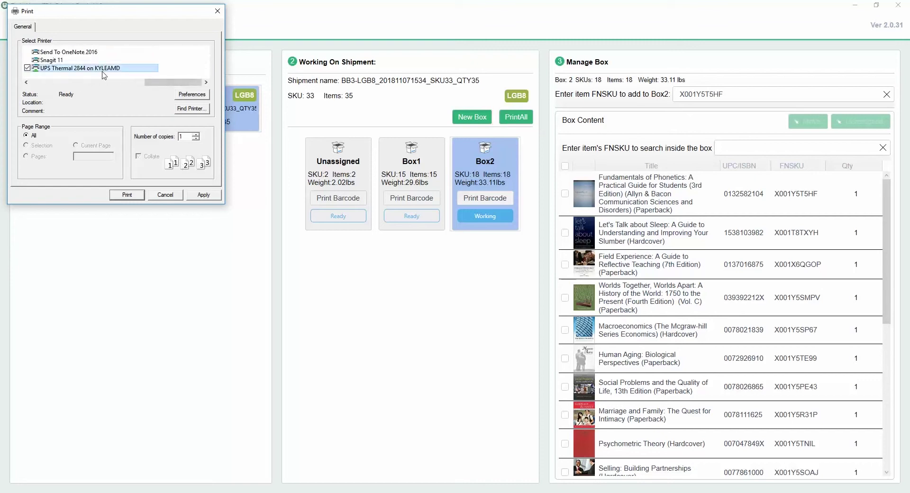
Set the printer to portrait orientation with 3.90" x 6.00" stock and print the box barcode label.
{"action": "left_click", "coordinate": [190, 95]}
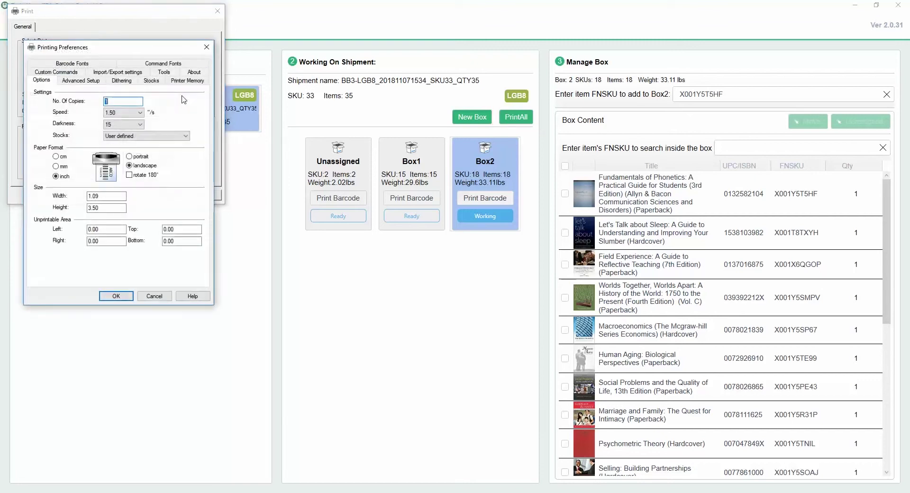
{"action": "left_click", "coordinate": [130, 157]}
{"action": "left_click", "coordinate": [145, 136]}
{"action": "scroll", "coordinate": [183, 190], "scroll_direction": "down", "scroll_amount": 4}
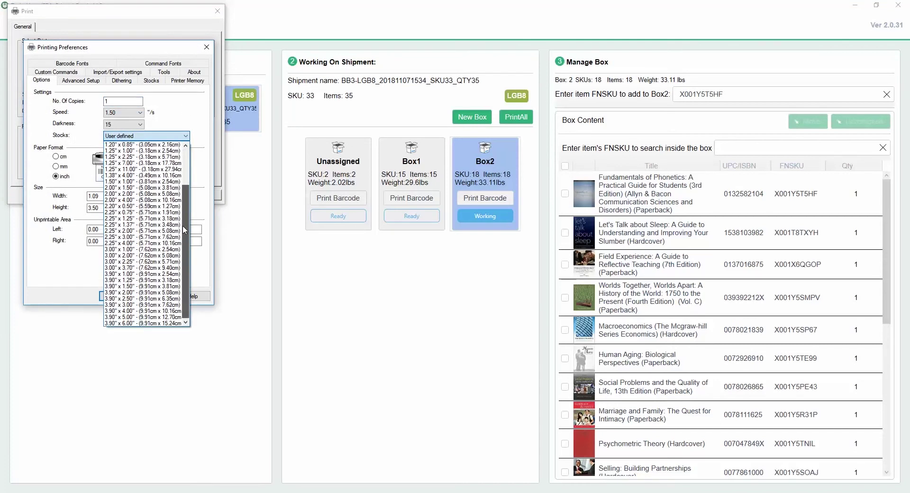
{"action": "left_click", "coordinate": [157, 323]}
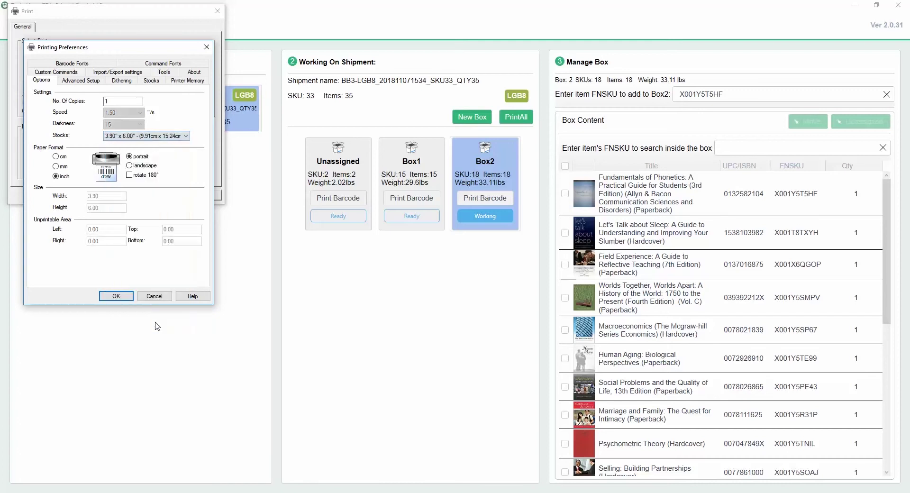
{"action": "left_click", "coordinate": [122, 296]}
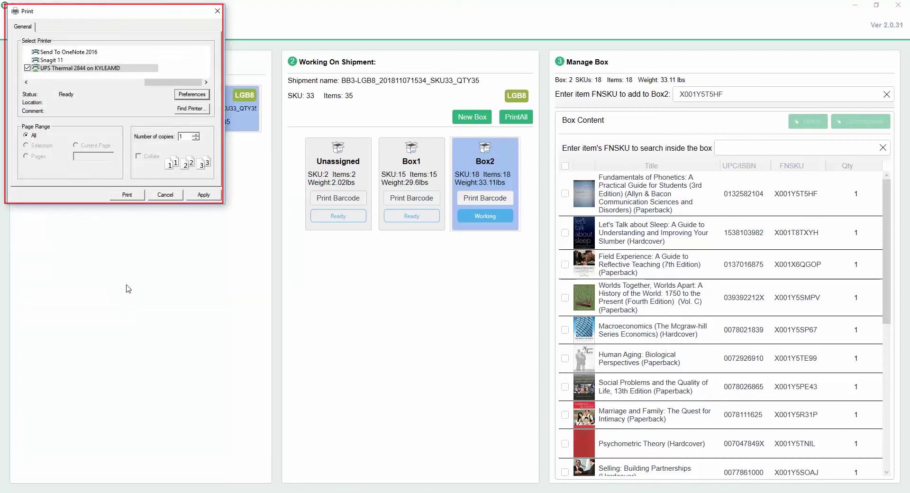
{"action": "left_click", "coordinate": [127, 195]}
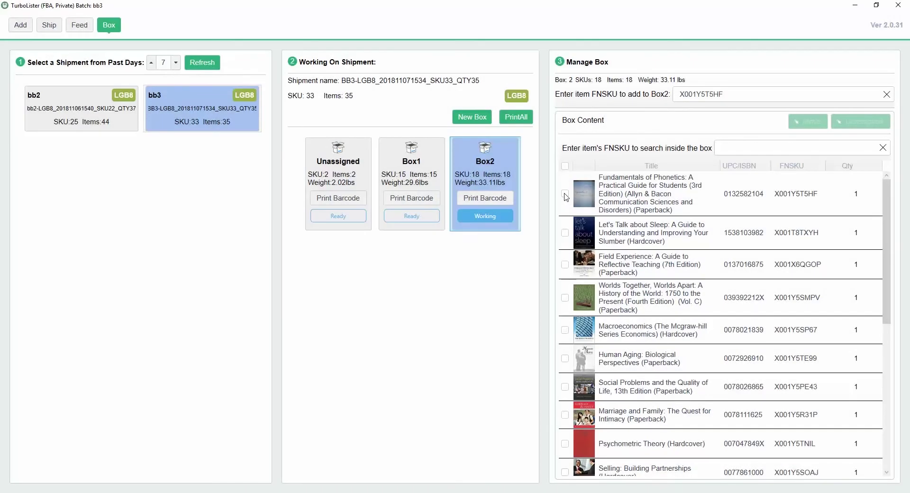
Move the Fundamentals of Phonetics book (FNSKU X001Y5T5HF) from Box2 to Box1.
{"action": "left_click", "coordinate": [566, 195]}
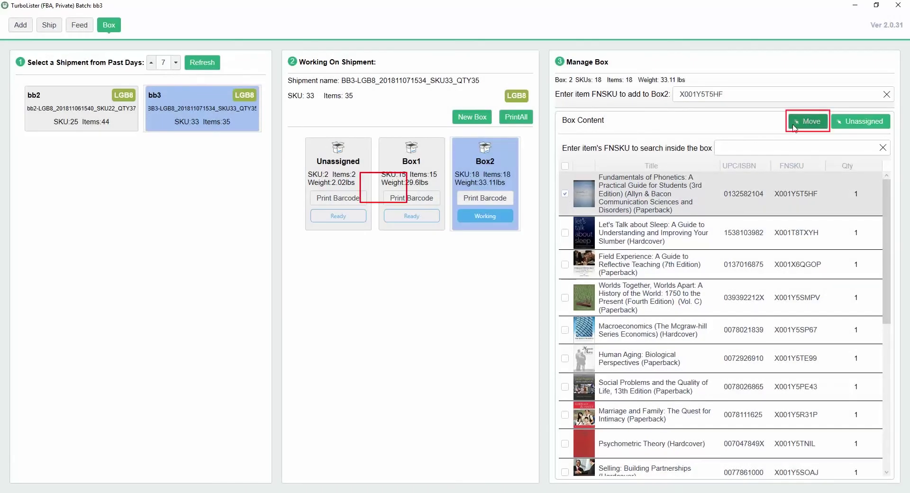
{"action": "left_click", "coordinate": [794, 127]}
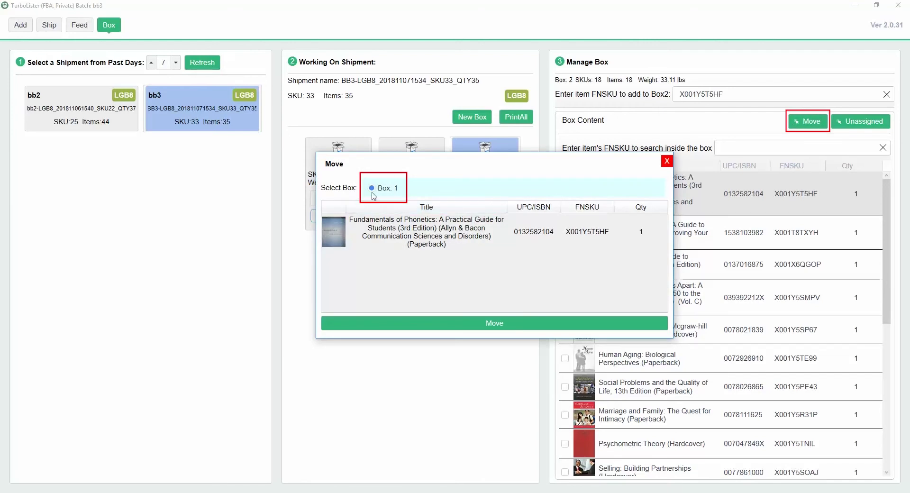
{"action": "left_click", "coordinate": [483, 325]}
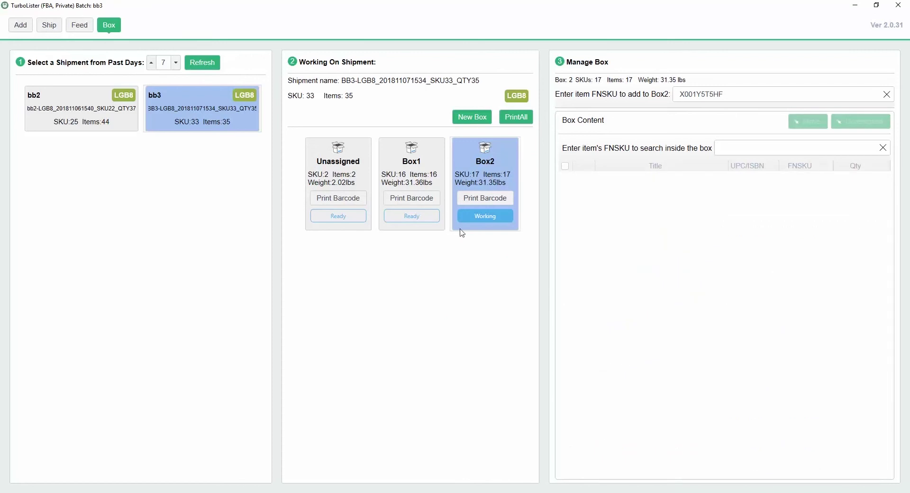
Return the Fundamentals of Phonetics book from Box1 to the unassigned items.
{"action": "left_click", "coordinate": [406, 187]}
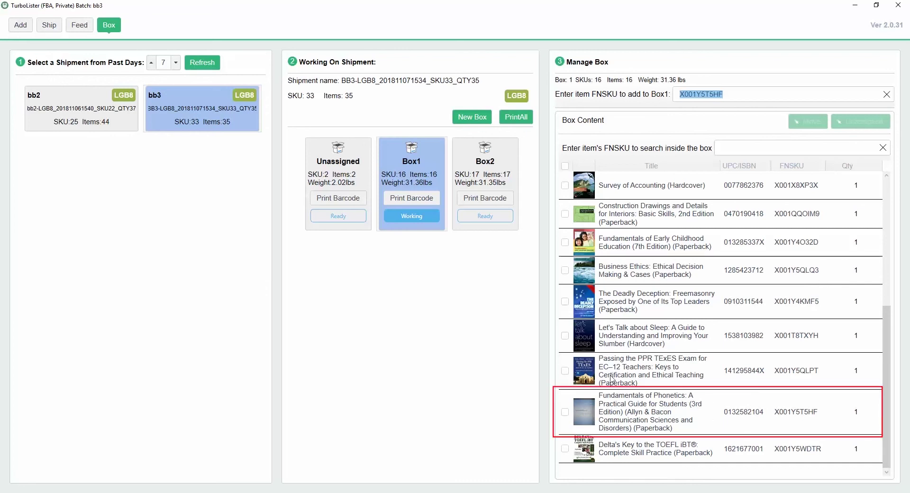
{"action": "left_click", "coordinate": [565, 412]}
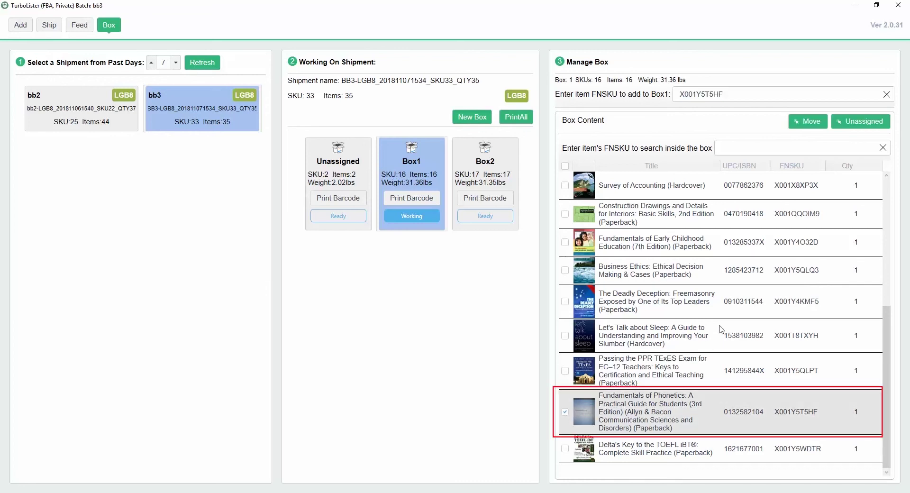
{"action": "left_click", "coordinate": [849, 122]}
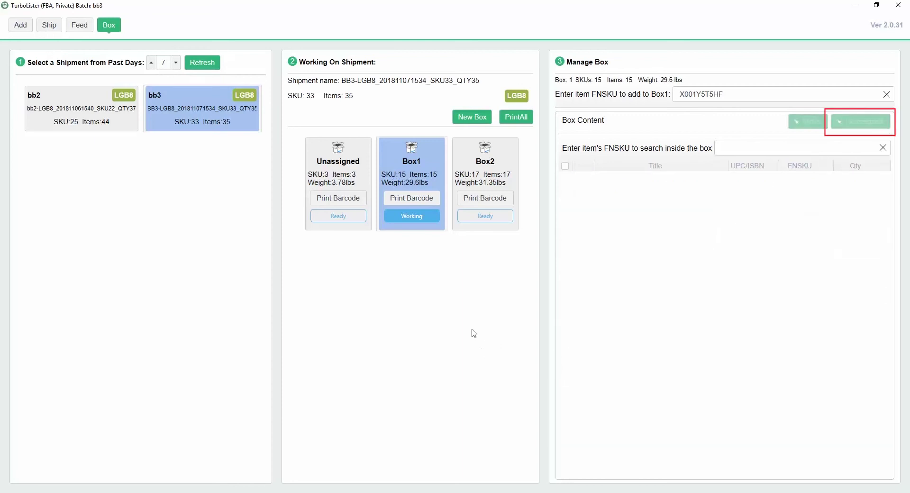
Show the shipment's unassigned items, select all of them and clear the selection again.
{"action": "left_click", "coordinate": [356, 184]}
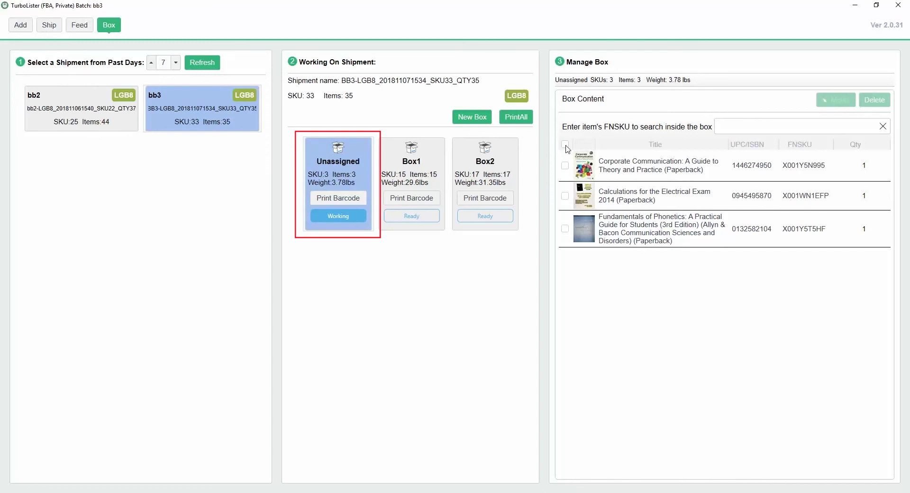
{"action": "left_click", "coordinate": [565, 145]}
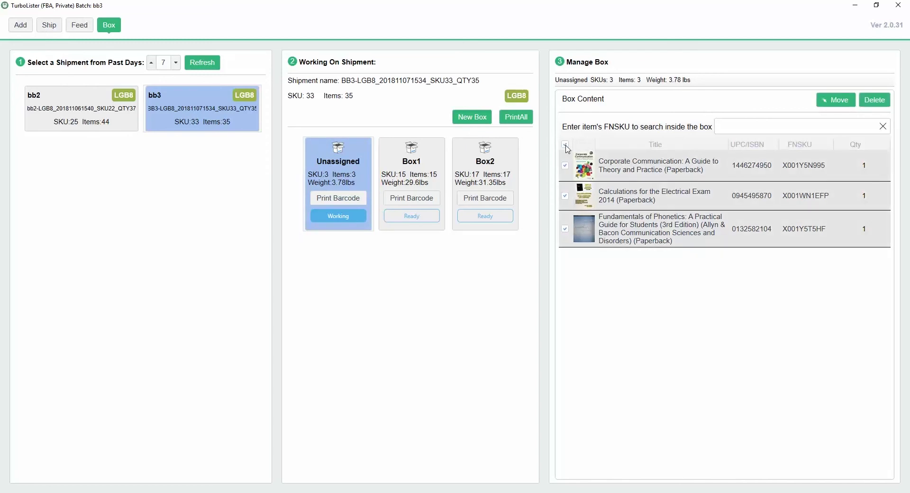
{"action": "left_click", "coordinate": [565, 145]}
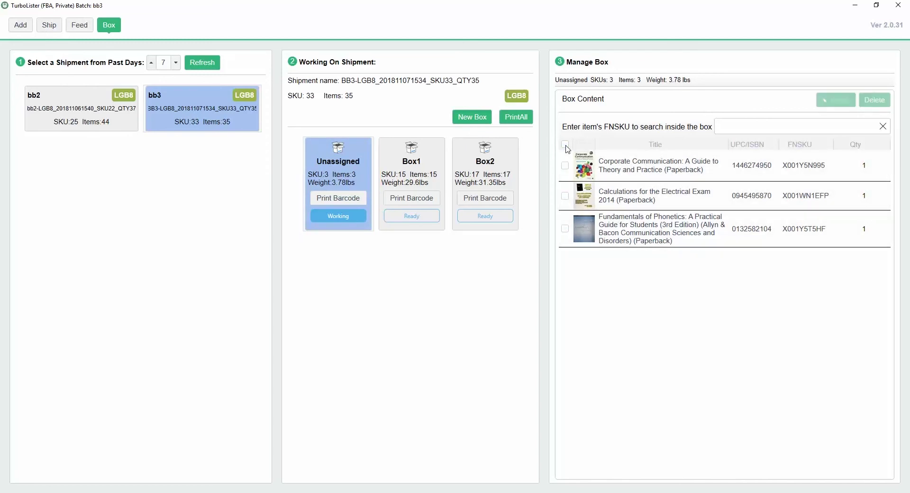